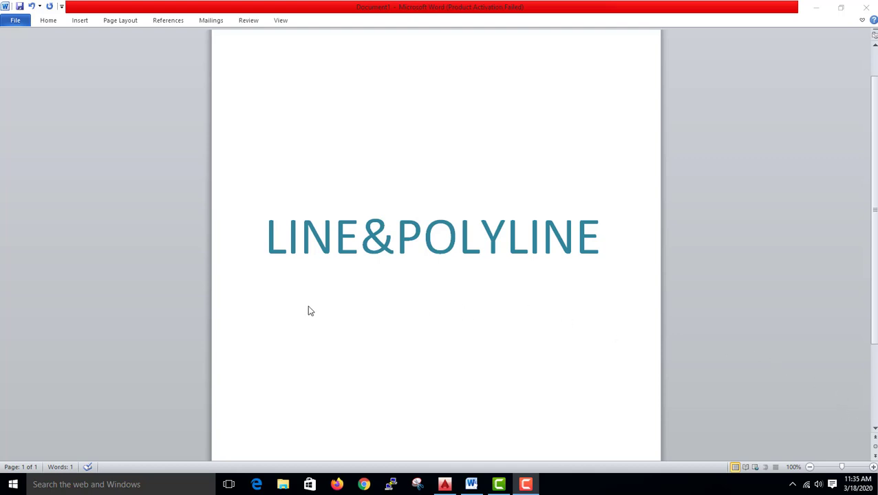
Switch from the LINE&POLYLINE Word title page to the empty AutoCAD Drawing1
click(445, 485)
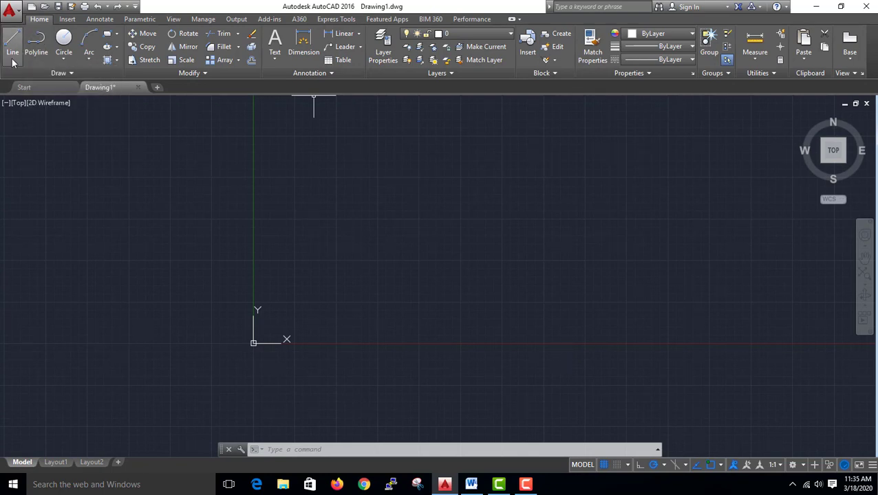
Draw eight line segments through irregular corners, closing back at the left starting corner
click(13, 49)
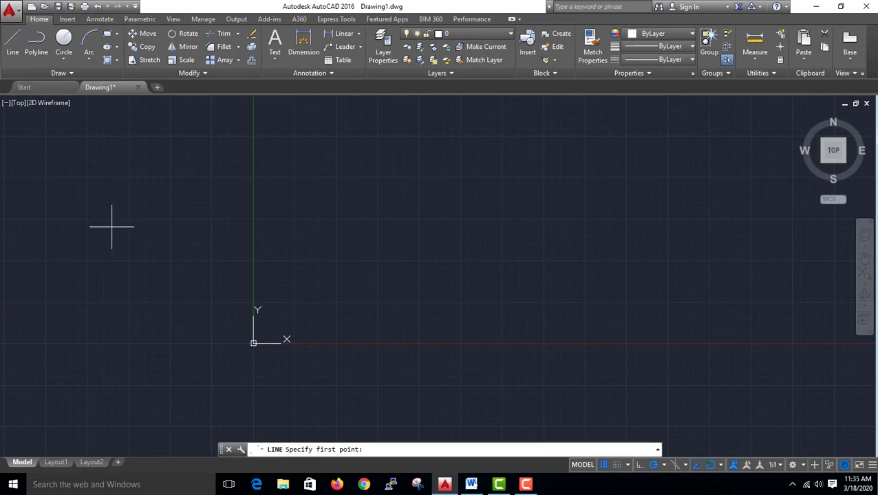
click(8, 61)
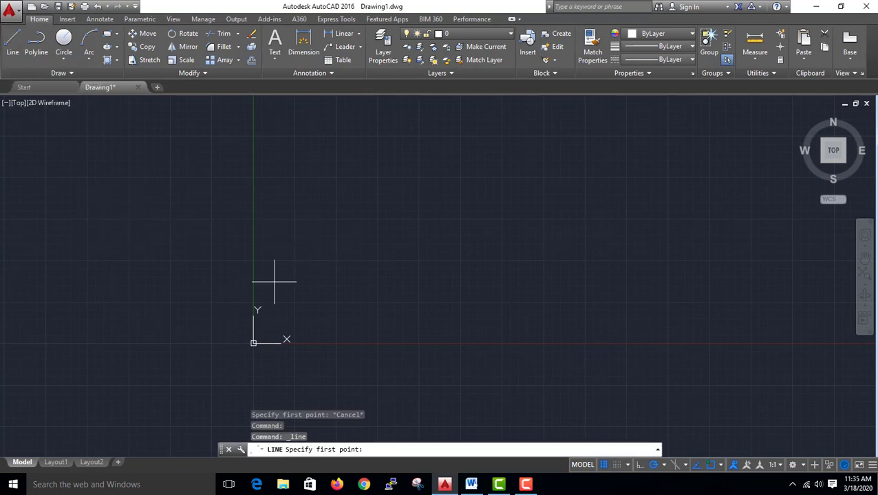
click(146, 227)
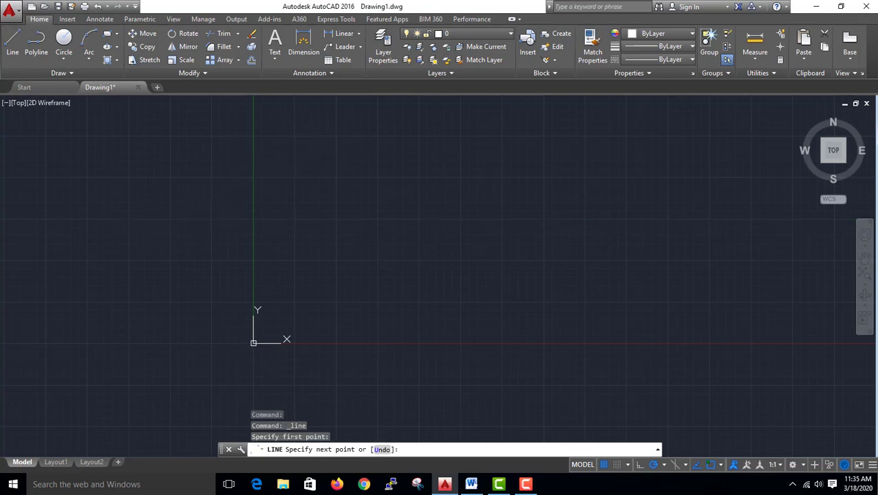
click(322, 140)
click(414, 242)
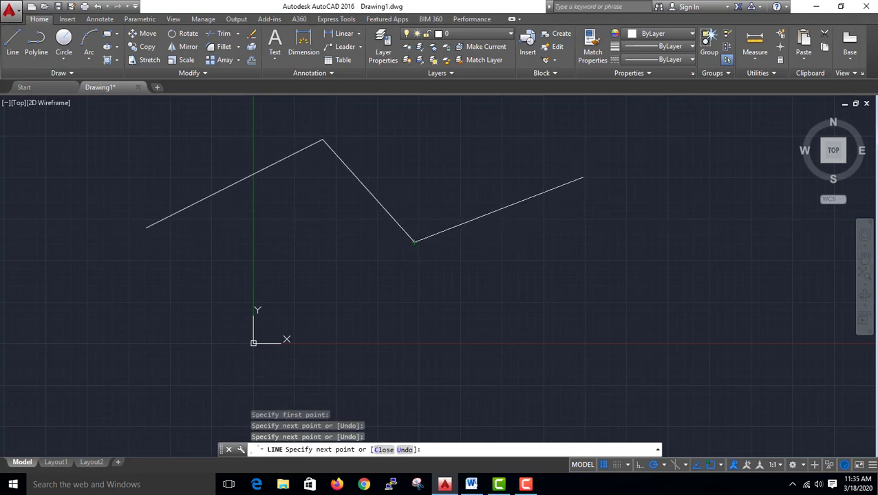
click(582, 178)
click(671, 239)
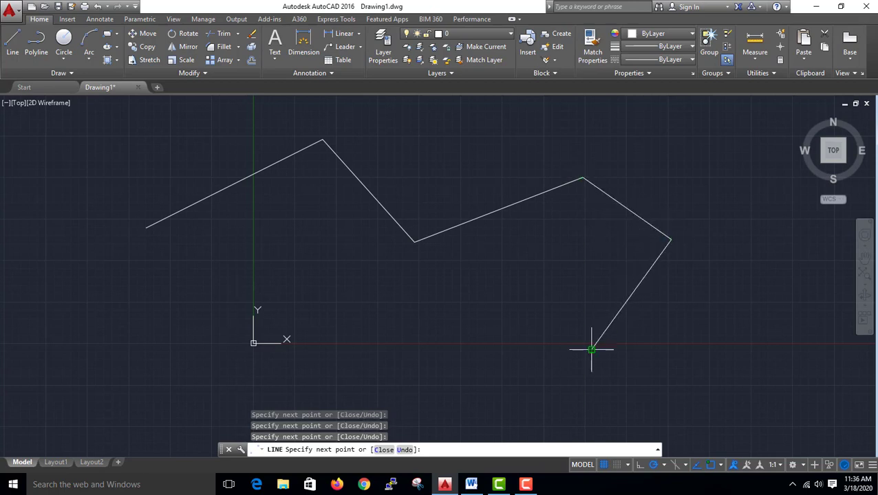
click(591, 350)
click(313, 296)
click(249, 395)
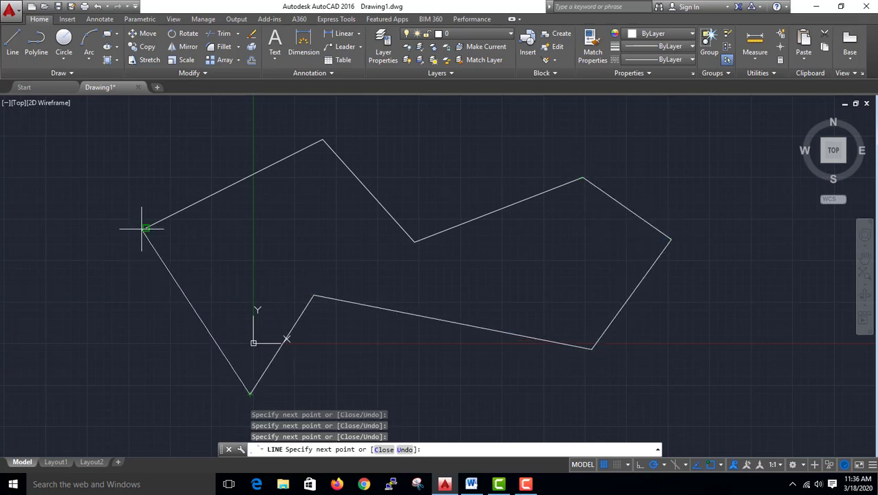
click(147, 228)
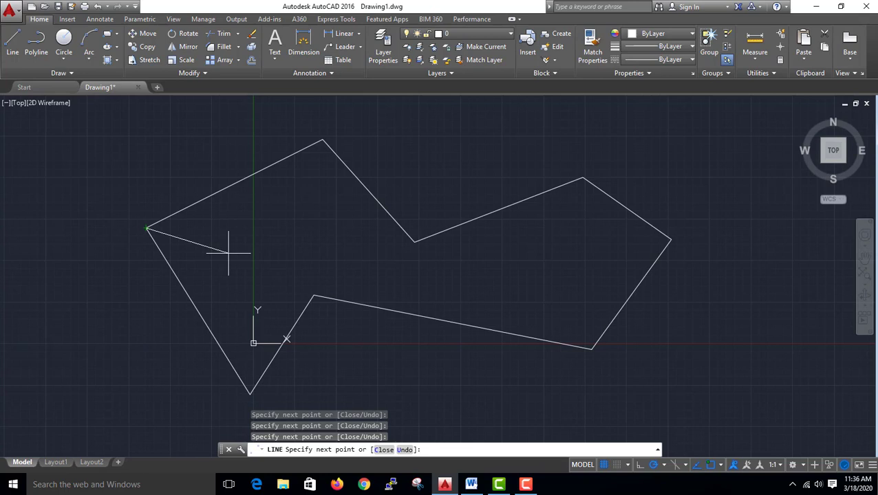
key(Return)
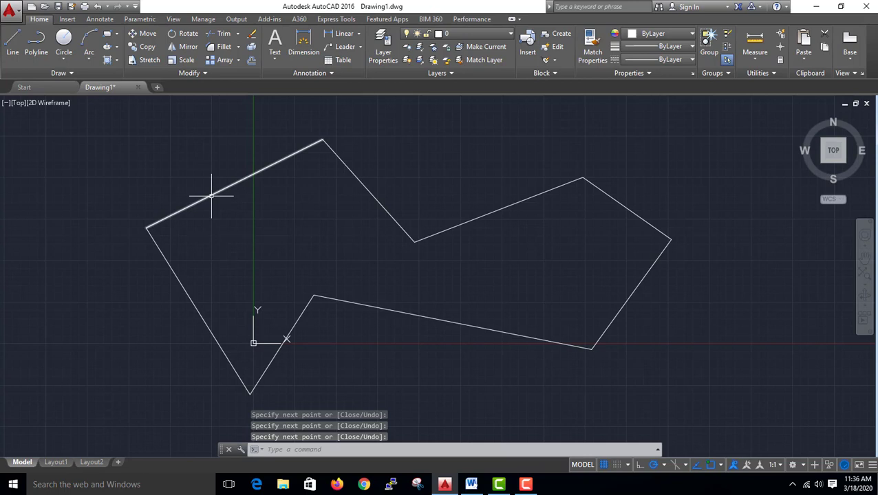
Pick the upper-left segment, then add the other seven segments with selection windows
click(211, 195)
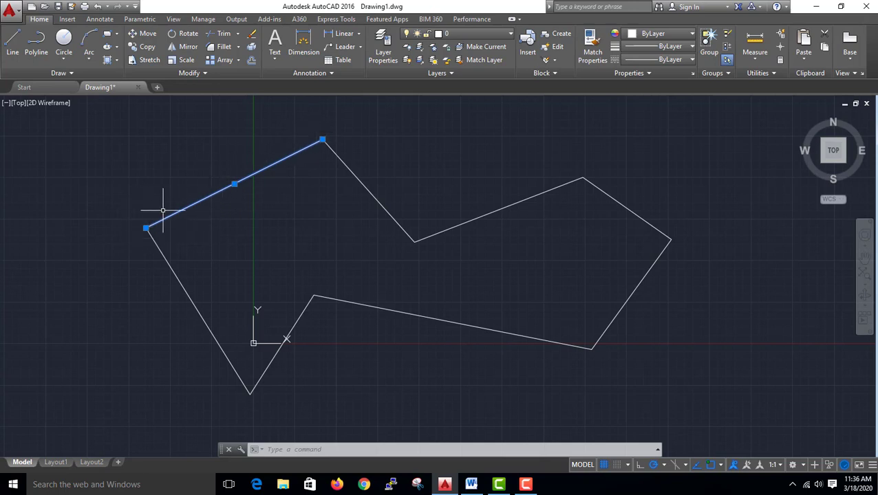
click(393, 180)
click(282, 245)
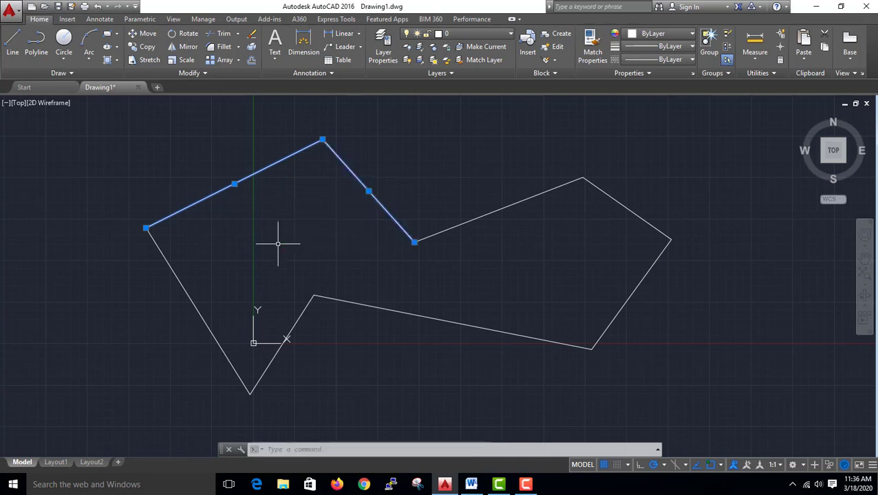
click(503, 176)
click(483, 223)
click(574, 263)
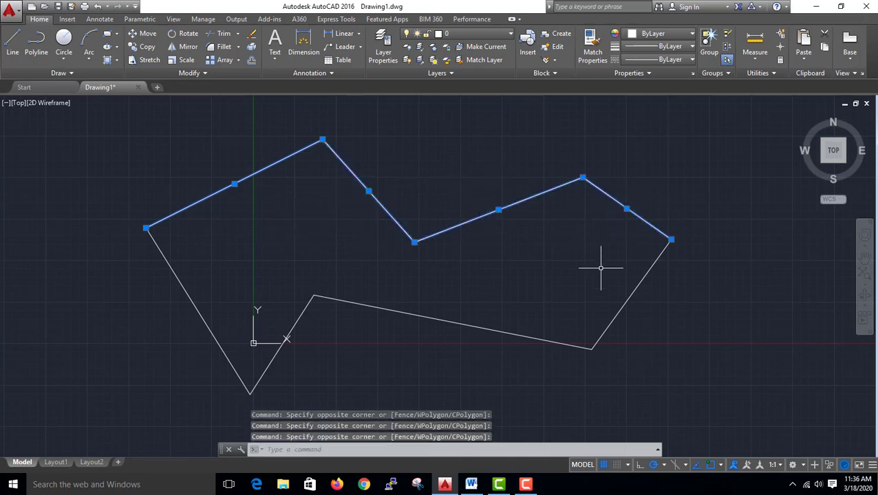
click(652, 340)
click(536, 275)
click(273, 310)
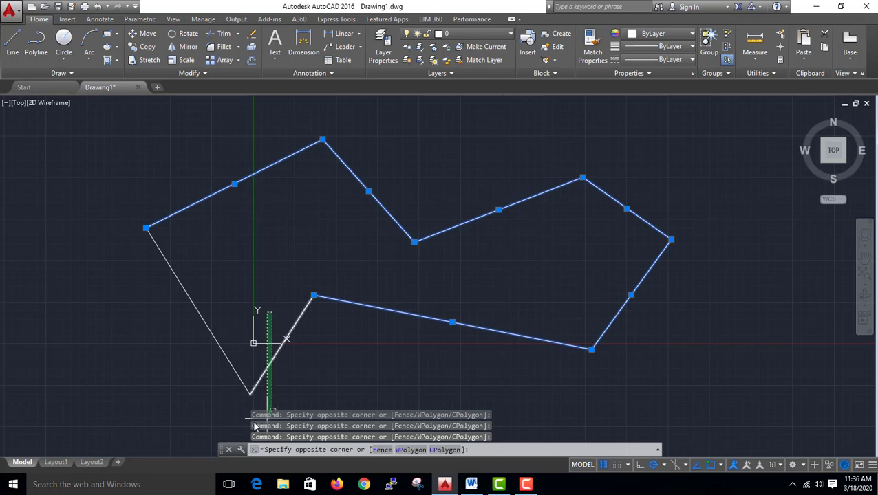
click(256, 393)
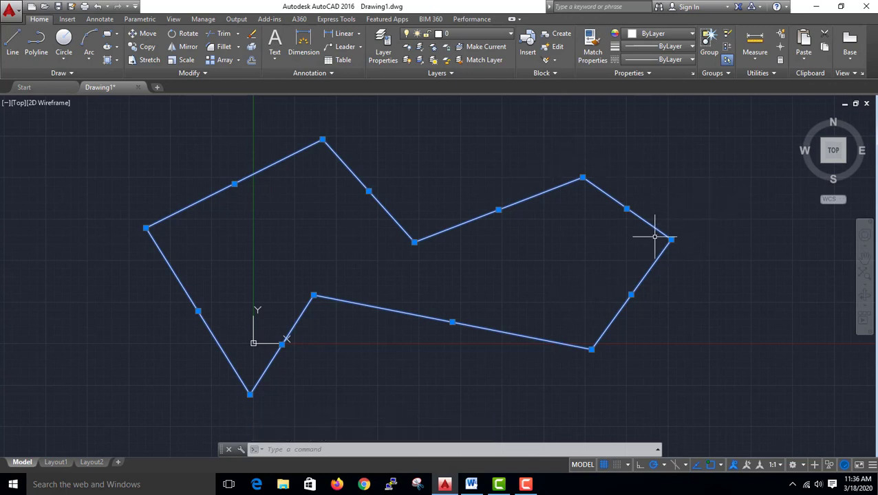
Pan to open space on the right and begin a polyline with its first four corners
scroll(649, 232, down, 4)
scroll(670, 229, up, 2)
middle_drag(669, 229, 292, 172)
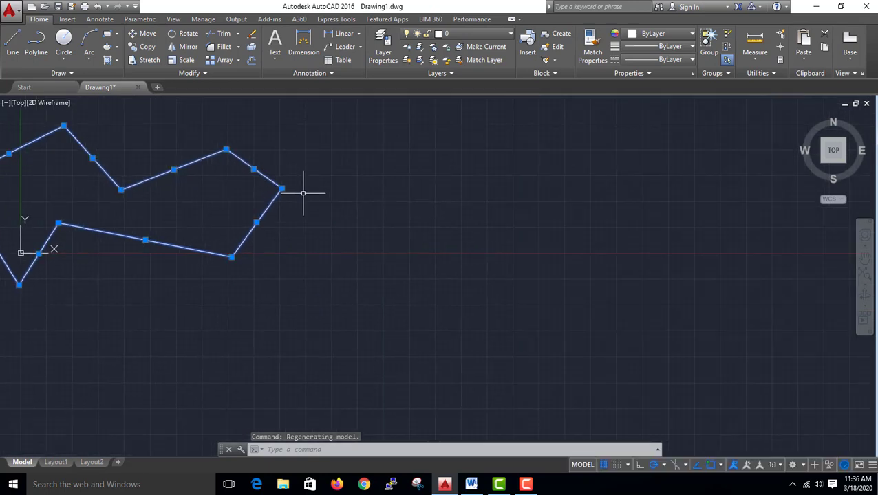
scroll(289, 198, down, 2)
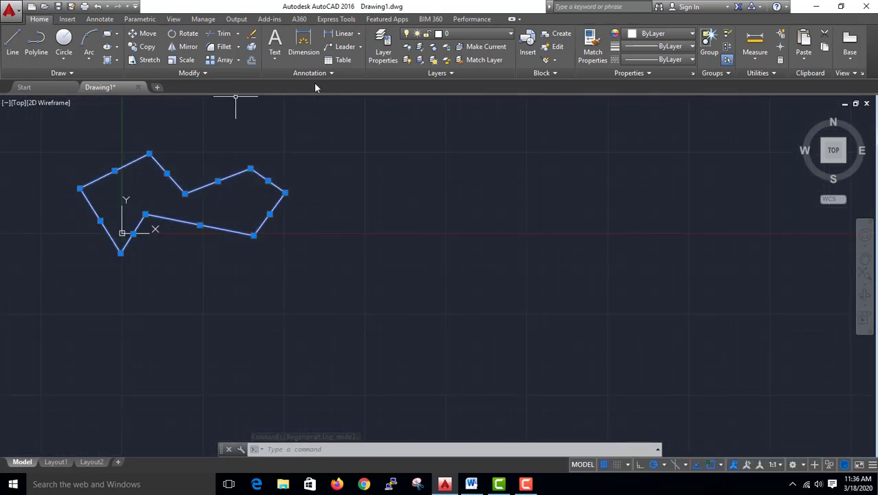
click(39, 58)
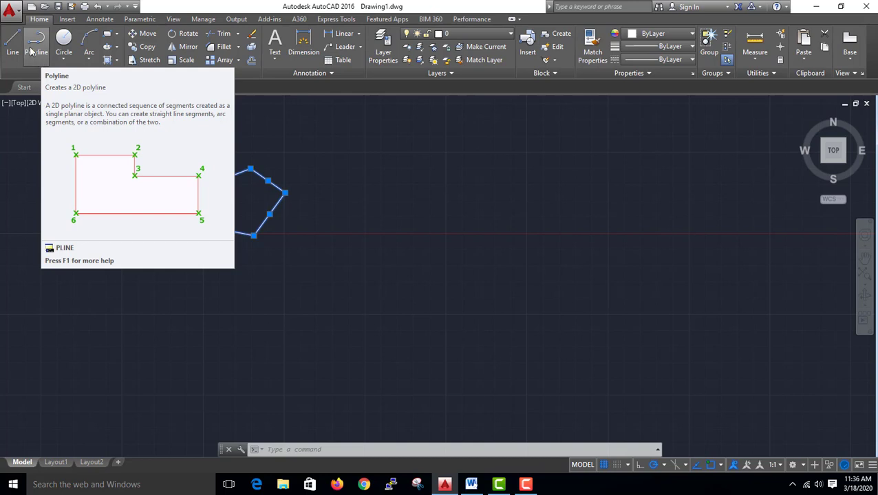
click(408, 218)
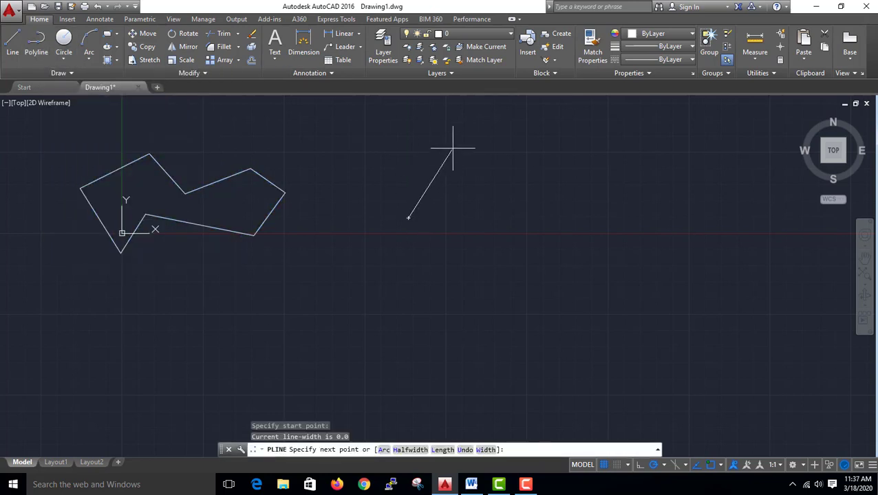
click(472, 129)
click(579, 169)
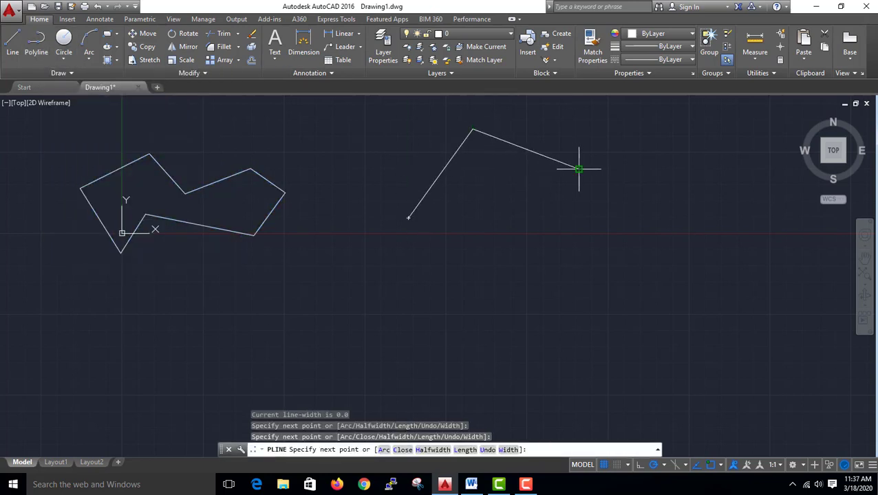
click(619, 232)
Add the peak, rightmost and bottom corners, close the polyline, and select it whole
click(695, 166)
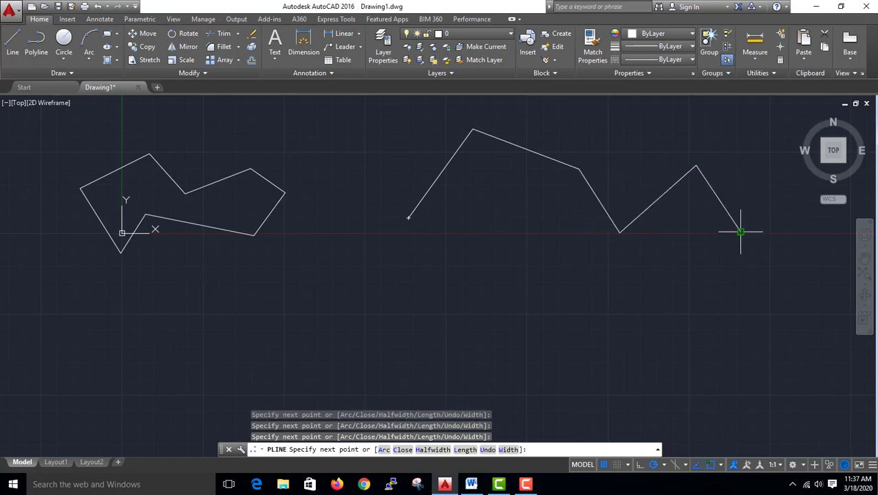
click(740, 232)
click(624, 329)
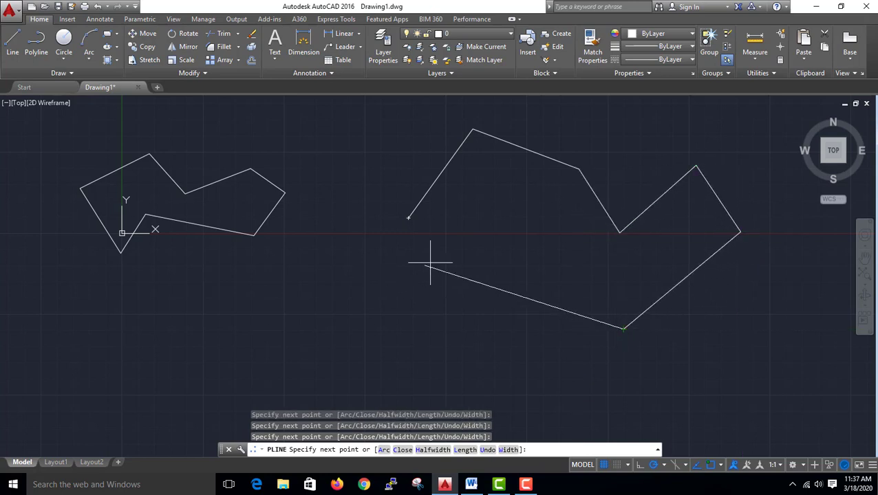
click(409, 219)
key(Return)
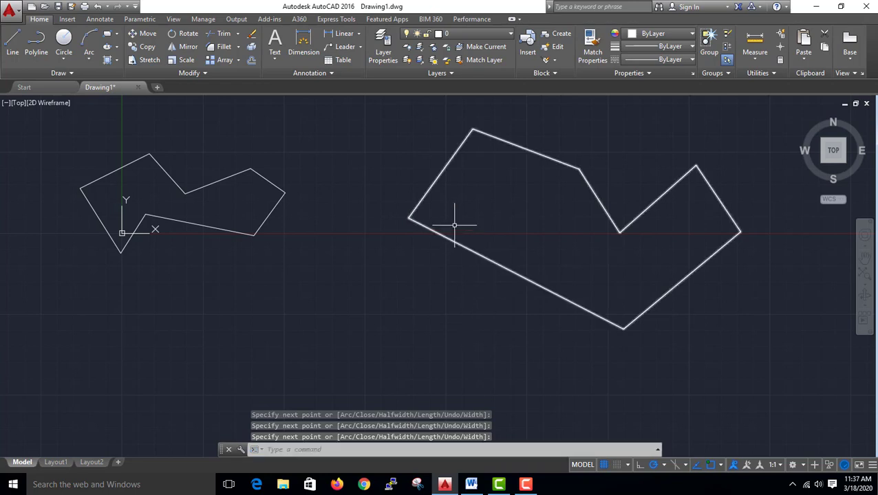
click(432, 187)
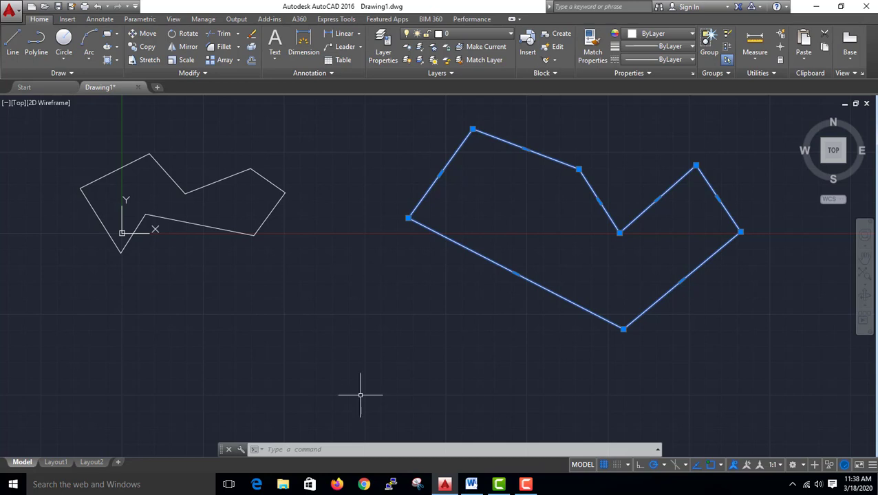
Draw one diagonal line with L from lower left up to the right, then select it
click(310, 449)
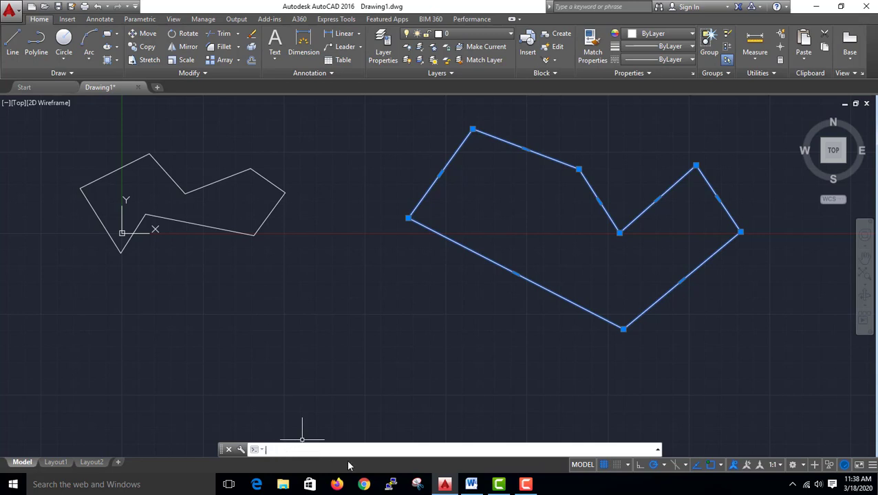
text(L)
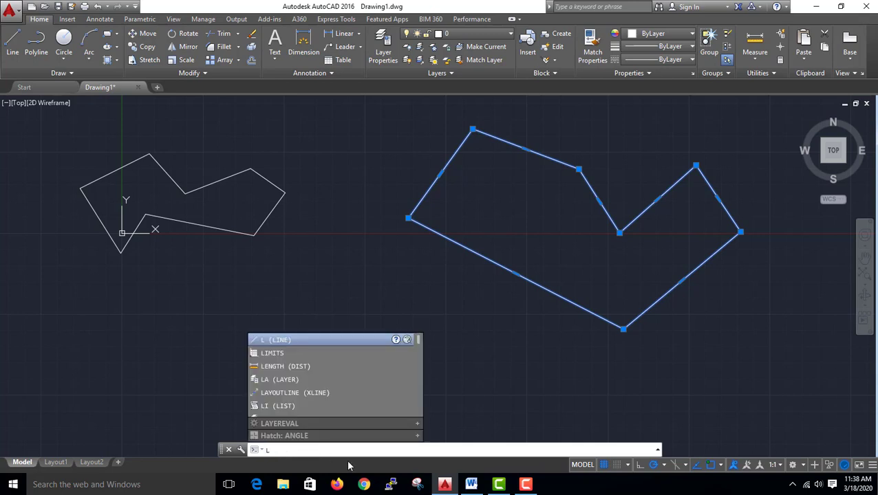
key(Return)
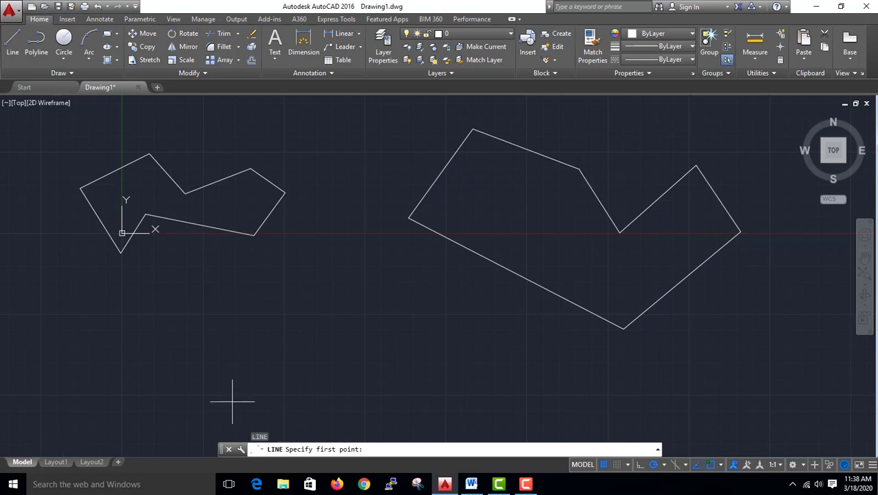
click(122, 426)
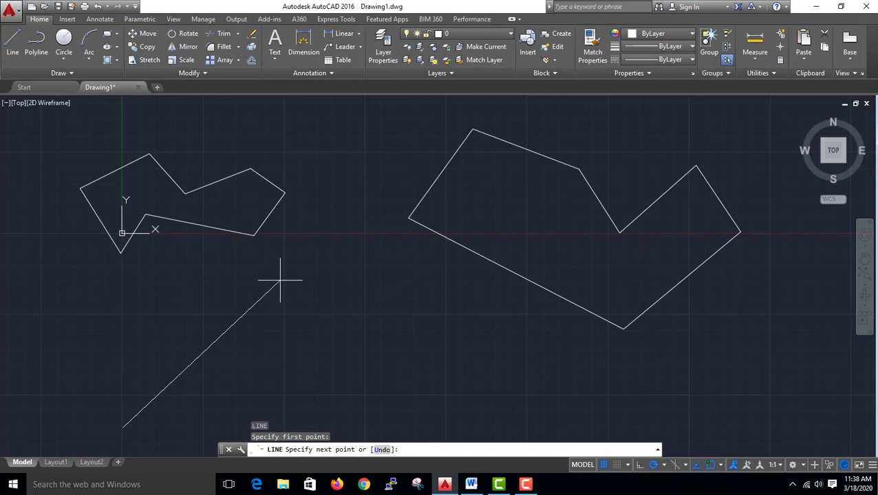
click(355, 264)
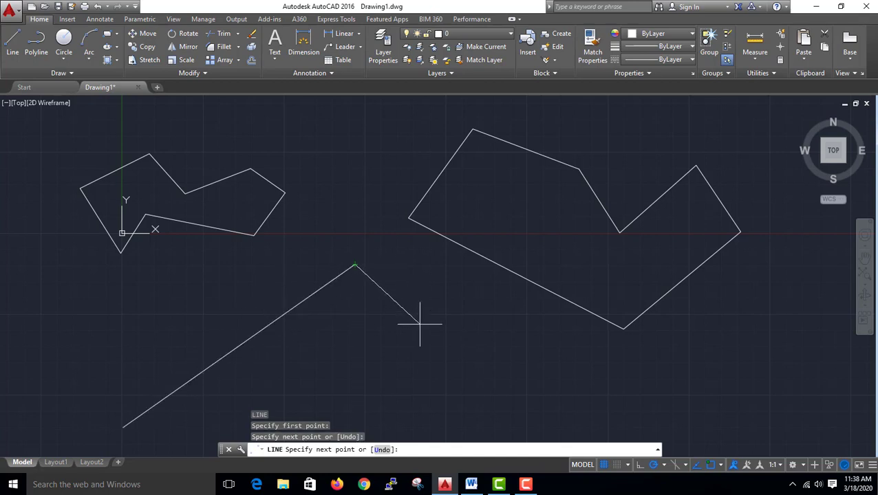
key(Return)
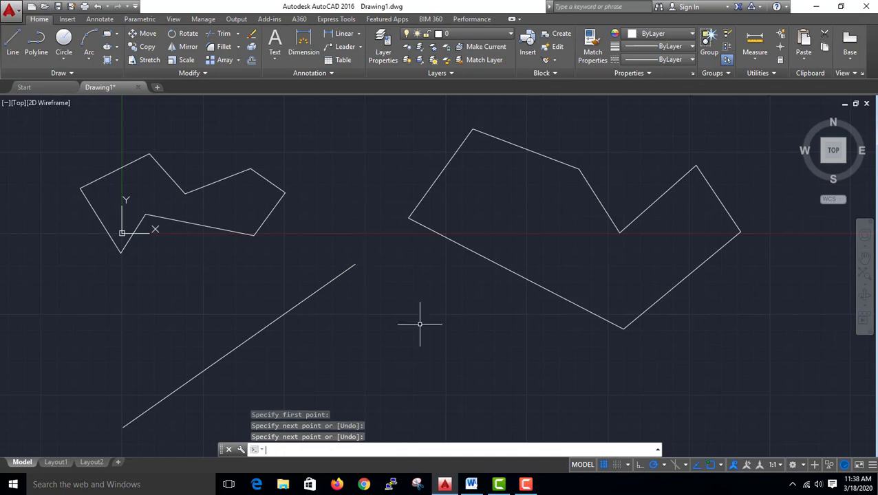
click(241, 347)
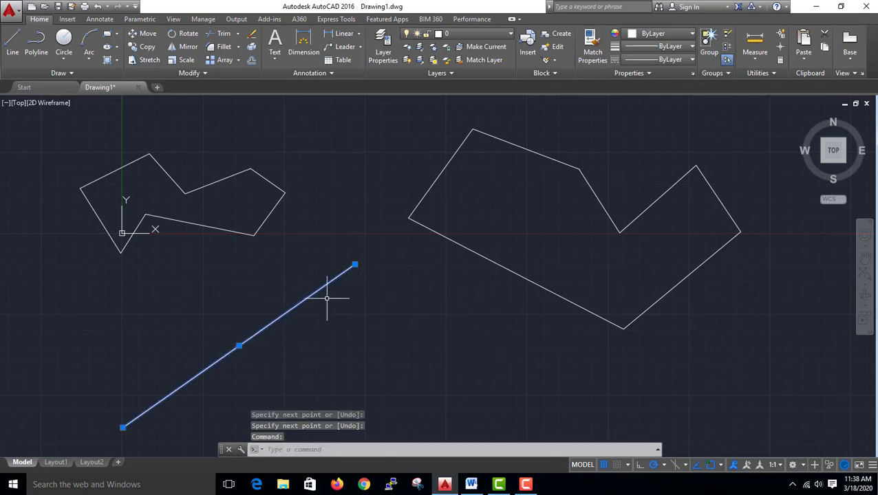
Zoom out and pan to make room on the right, then start the PLINE command
scroll(416, 294, down, 2)
scroll(416, 294, down, 2)
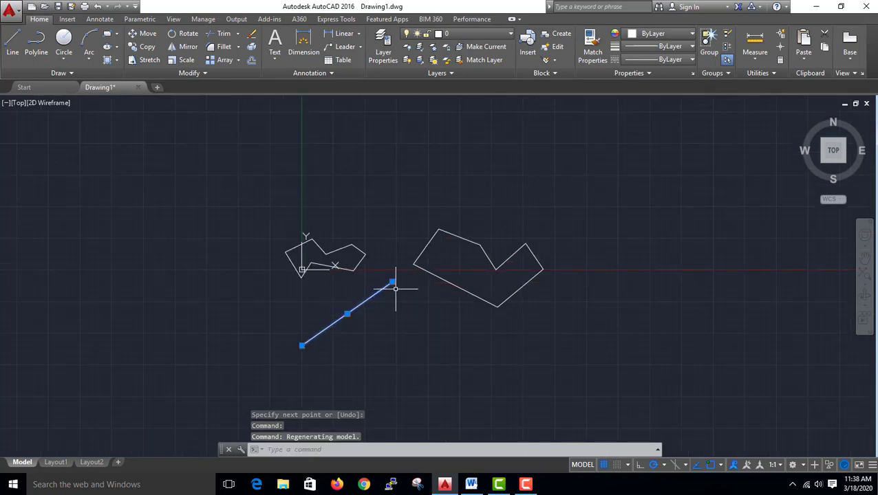
middle_drag(392, 284, 195, 251)
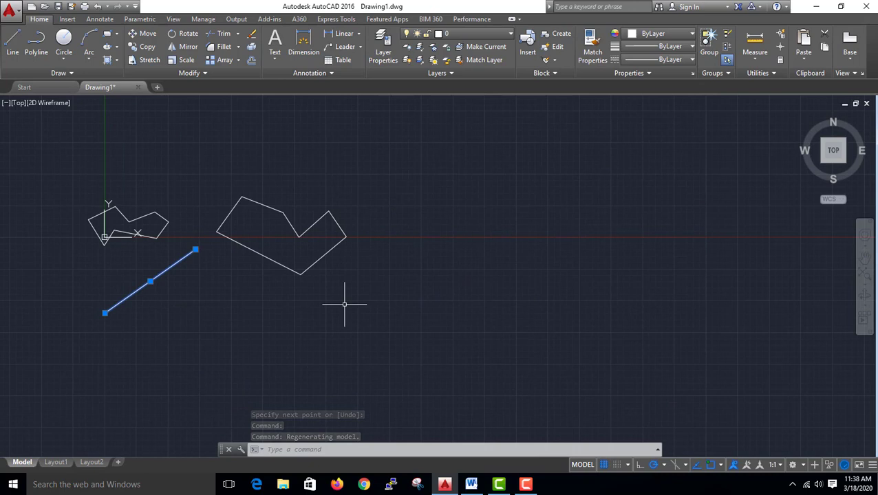
text(PL)
key(Return)
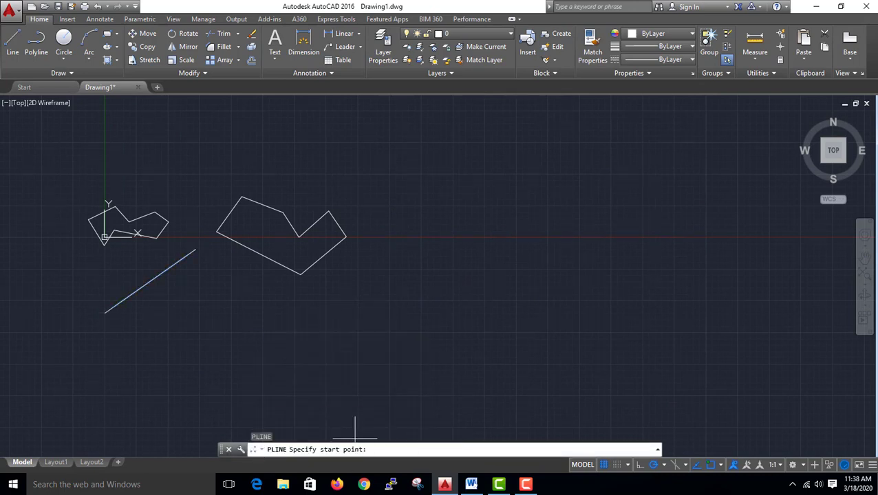
Draw a four-cornered polyline on the right, closing it back at its starting corner
click(443, 348)
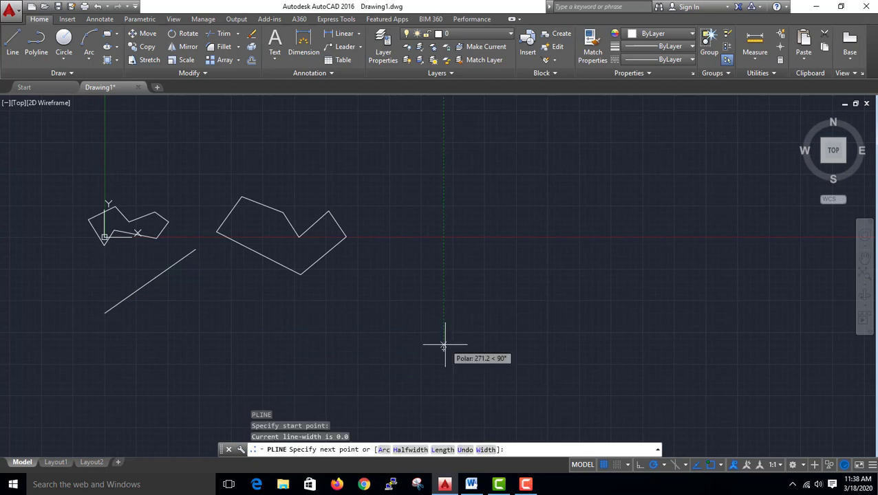
click(535, 174)
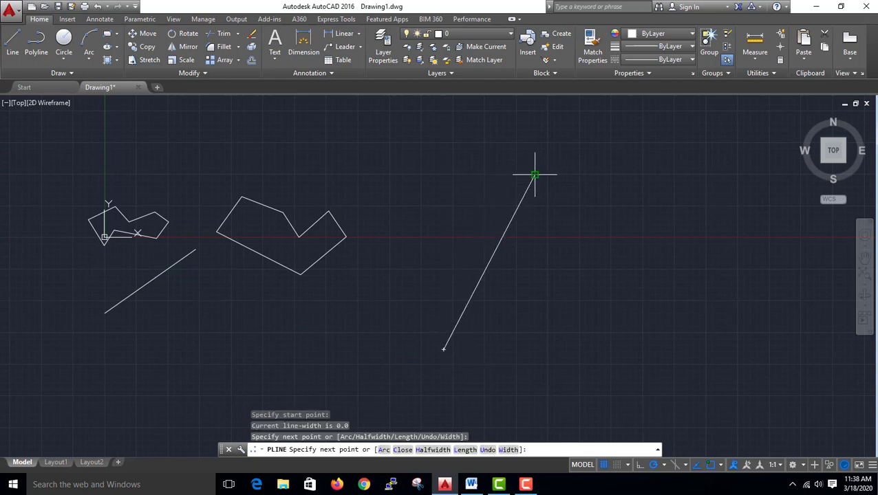
click(685, 207)
click(693, 370)
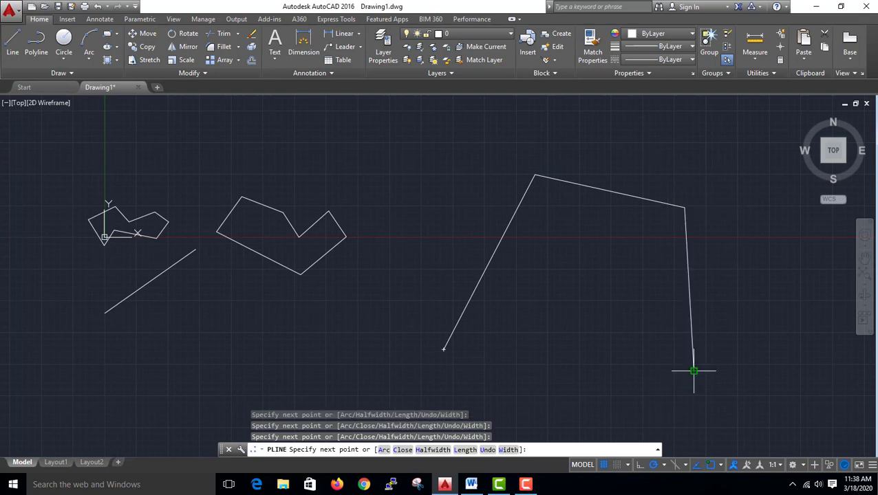
click(443, 350)
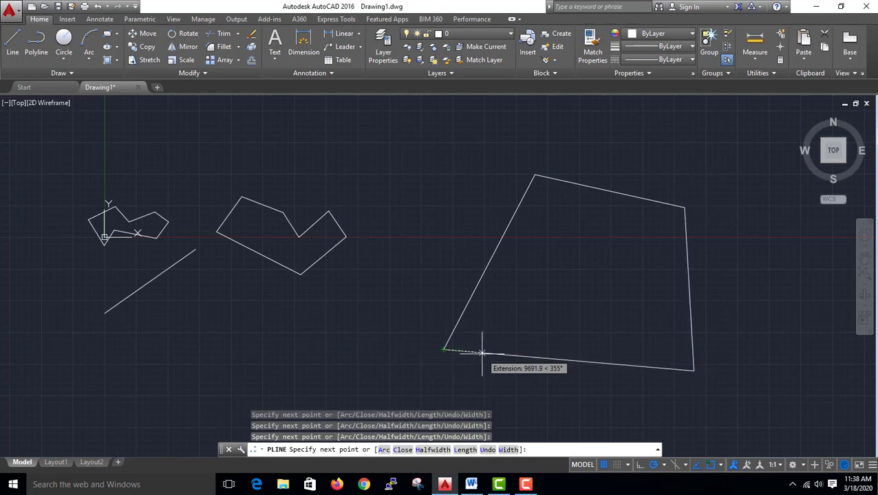
key(Return)
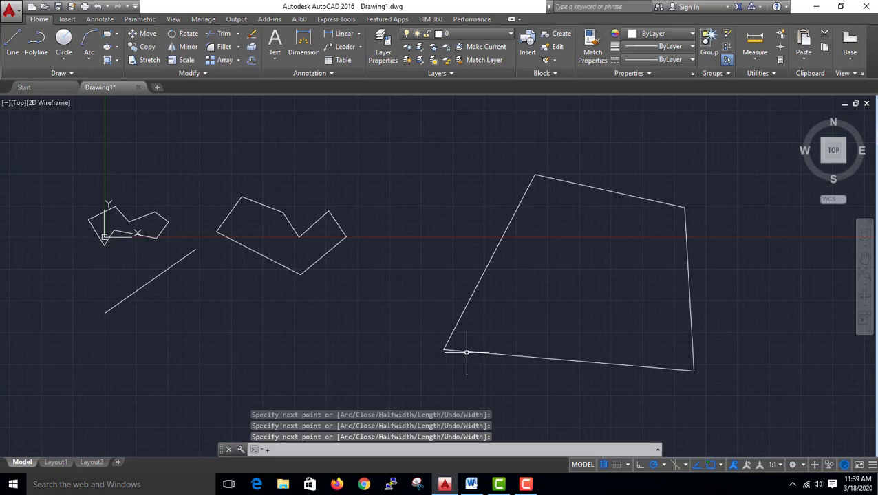
Start the +SAVEAS format prompt and cancel it
text(+SAVEAS)
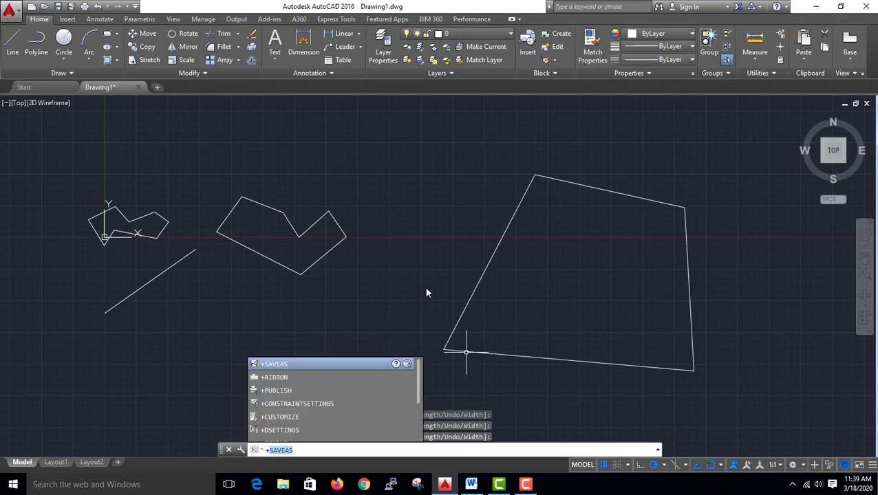
key(Return)
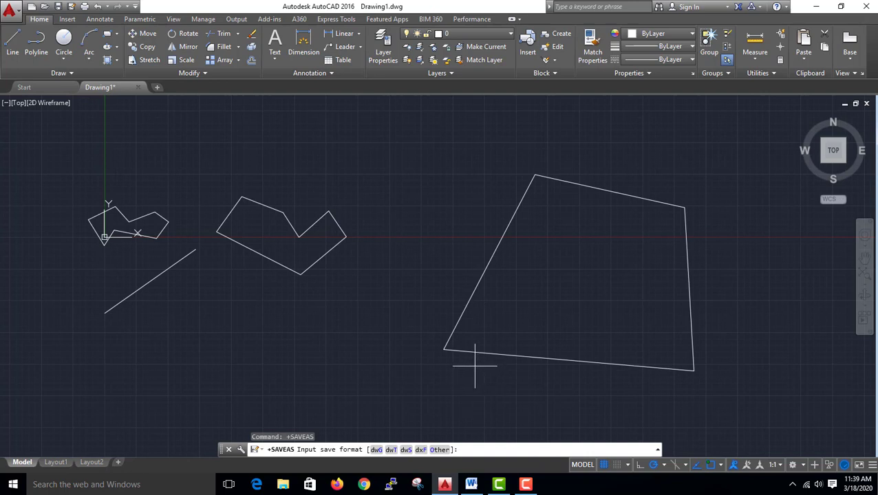
key(Escape)
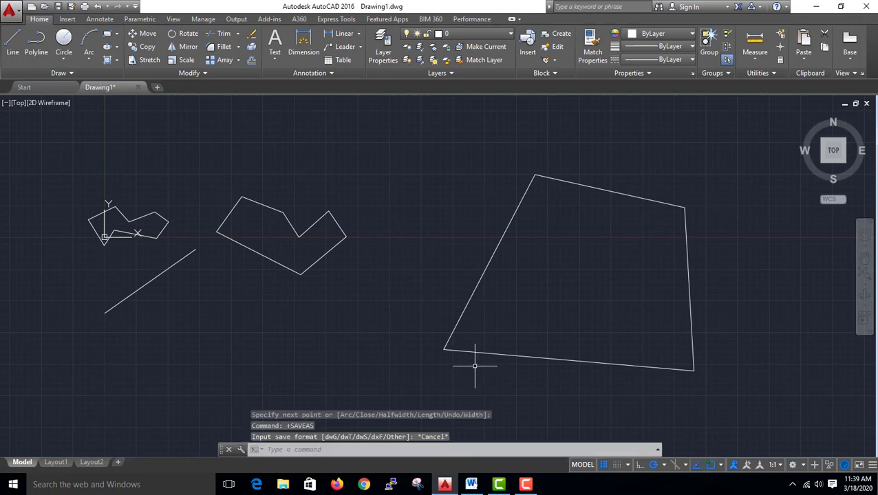
Select the quadrilateral by a single pick and by a crossing window, showing one polyline object
click(497, 354)
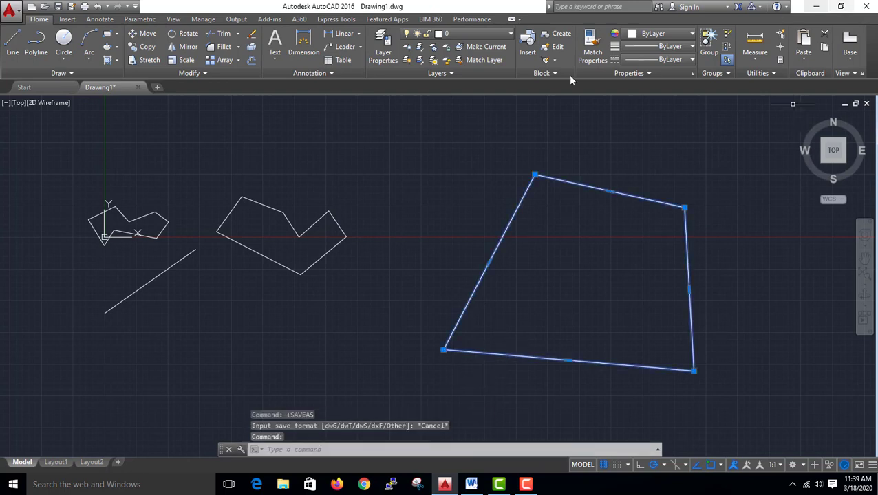
scroll(506, 260, down, 2)
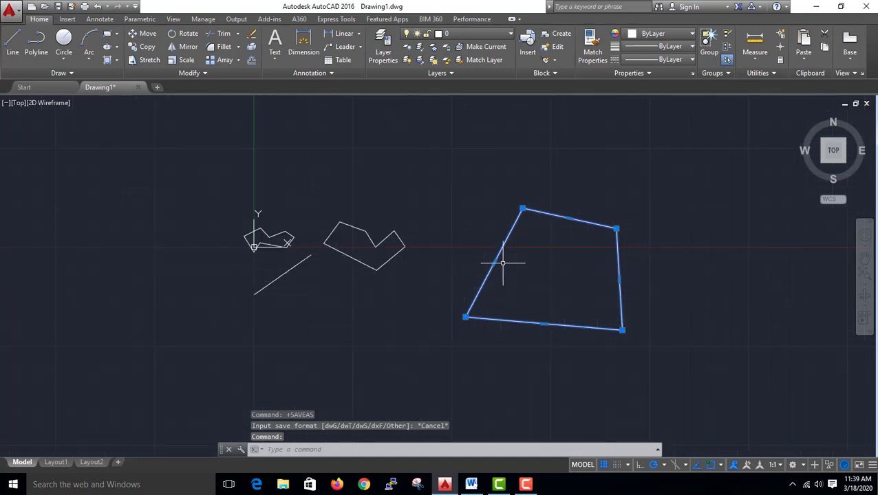
scroll(507, 254, up, 2)
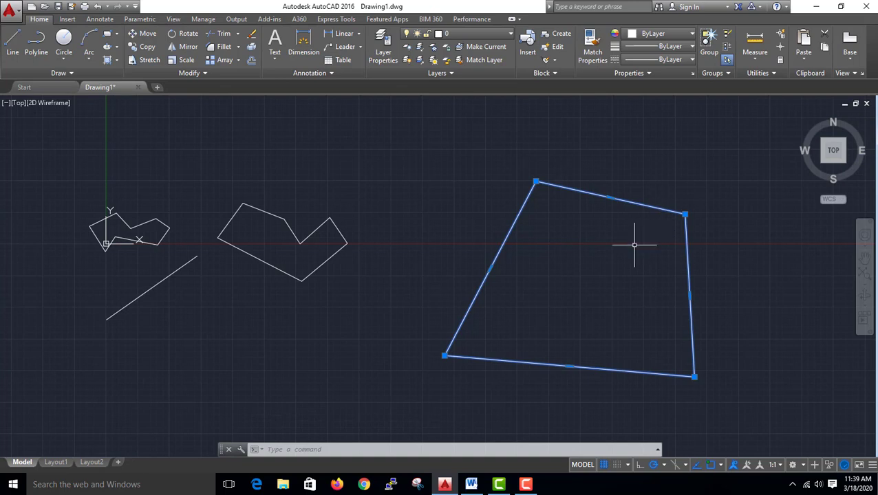
click(727, 164)
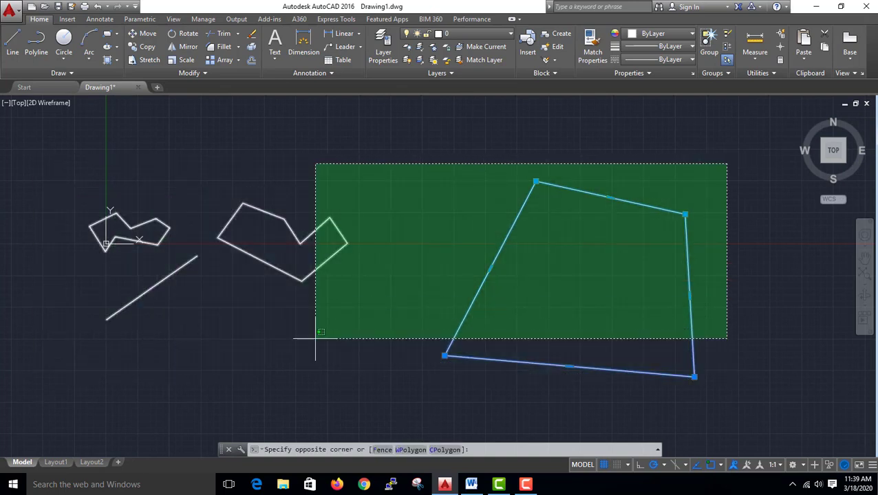
click(316, 337)
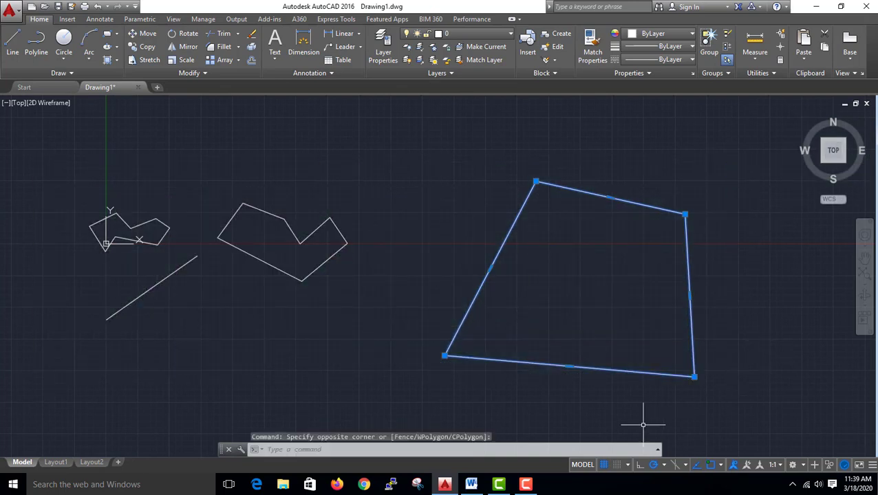